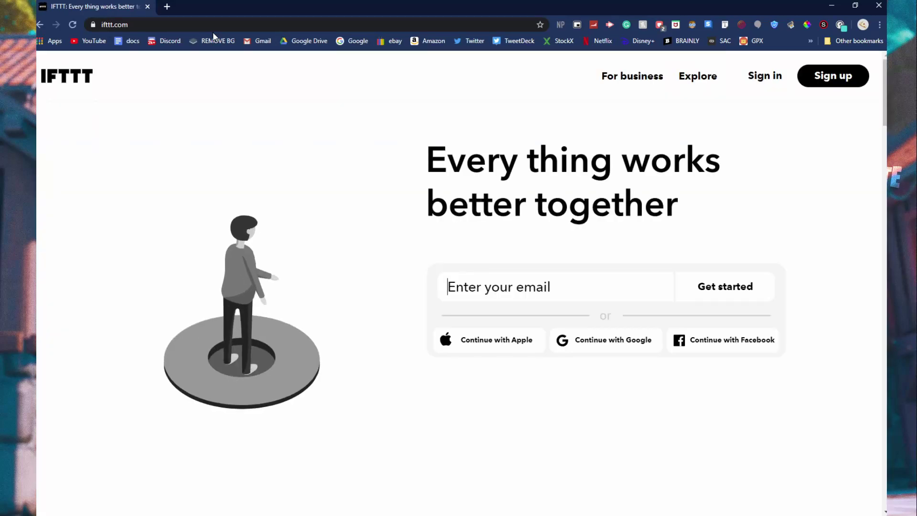
Sign in to the existing IFTTT account using the saved credentials.
click(832, 75)
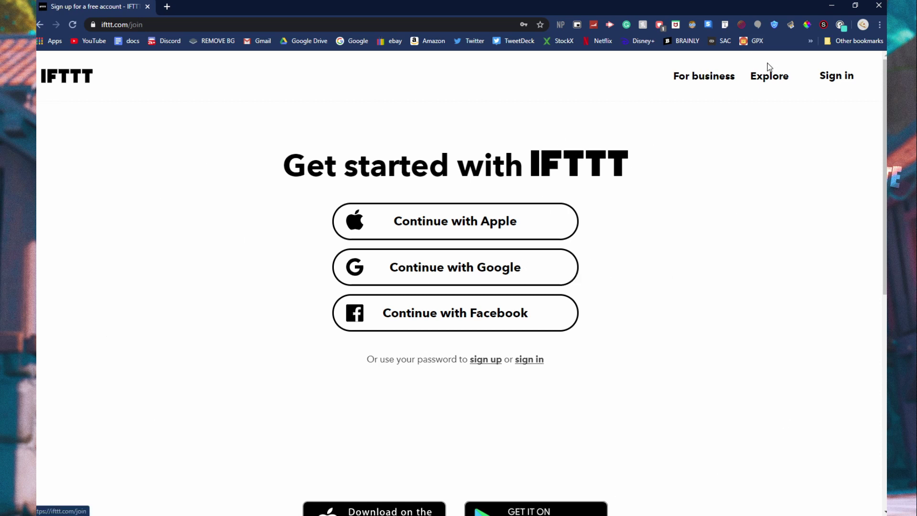
click(851, 80)
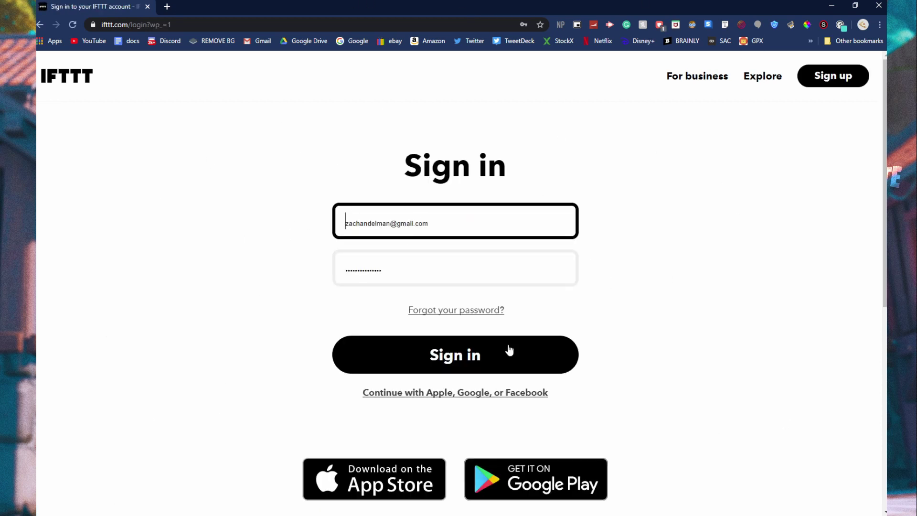
click(485, 359)
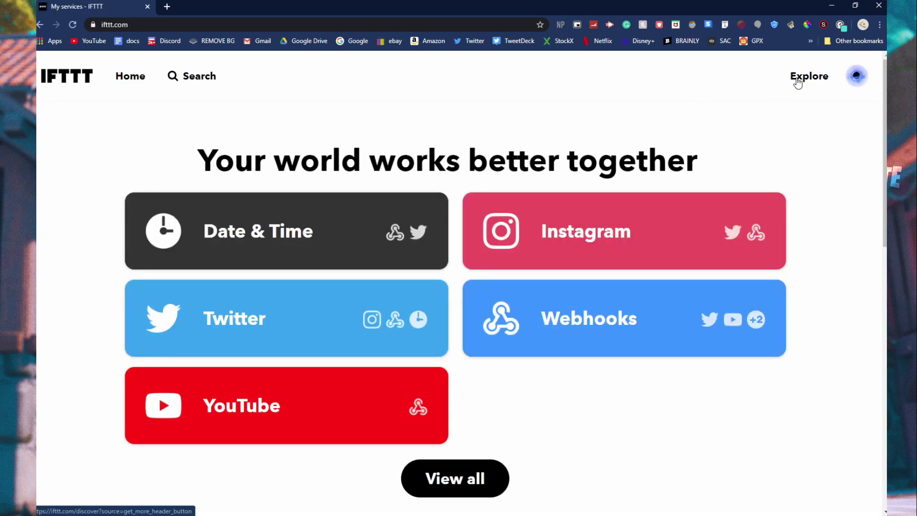
Start a new applet from scratch via Explore and Create.
click(819, 78)
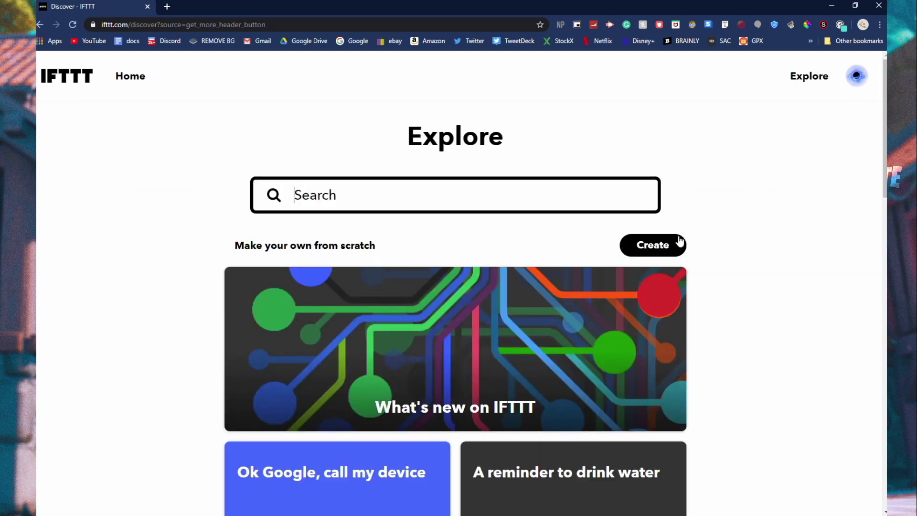
click(679, 241)
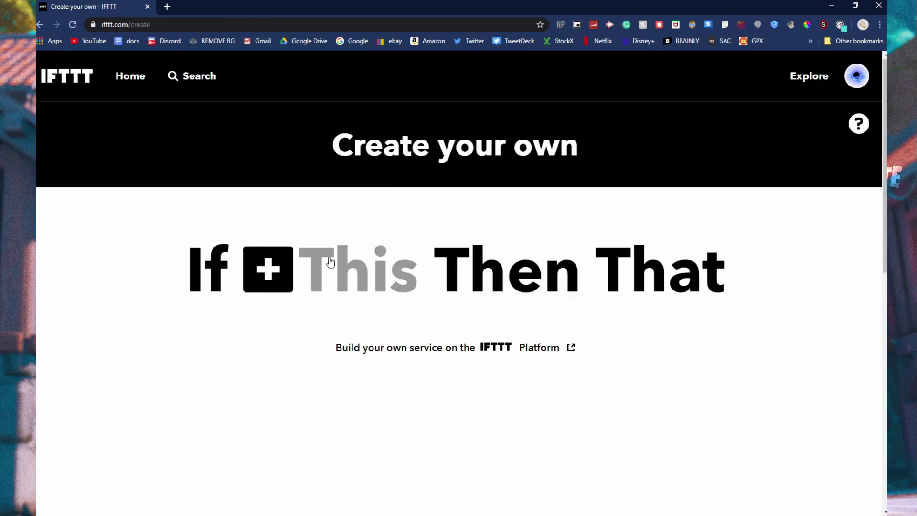
drag(311, 195, 725, 282)
click(803, 306)
drag(187, 269, 723, 249)
click(723, 249)
Open the trigger service list for 'This' and browse it, ready to search.
click(315, 261)
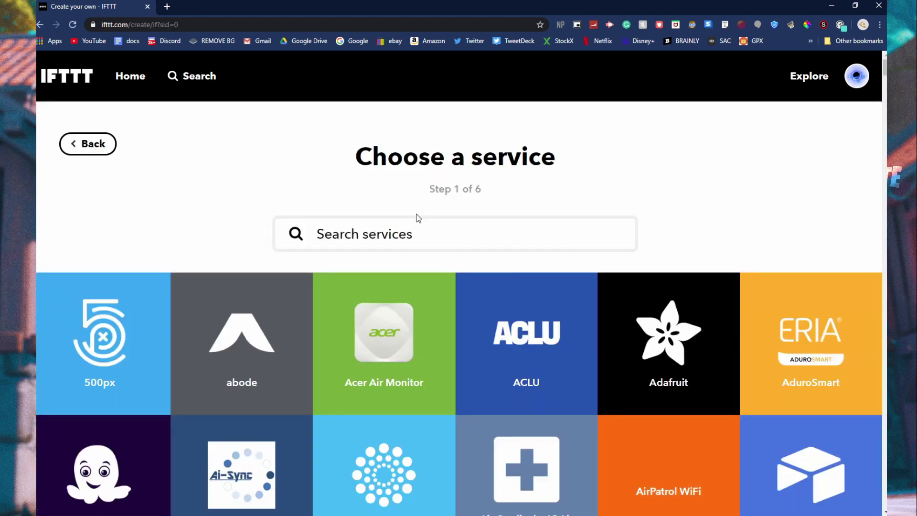
scroll(483, 264, down, 4)
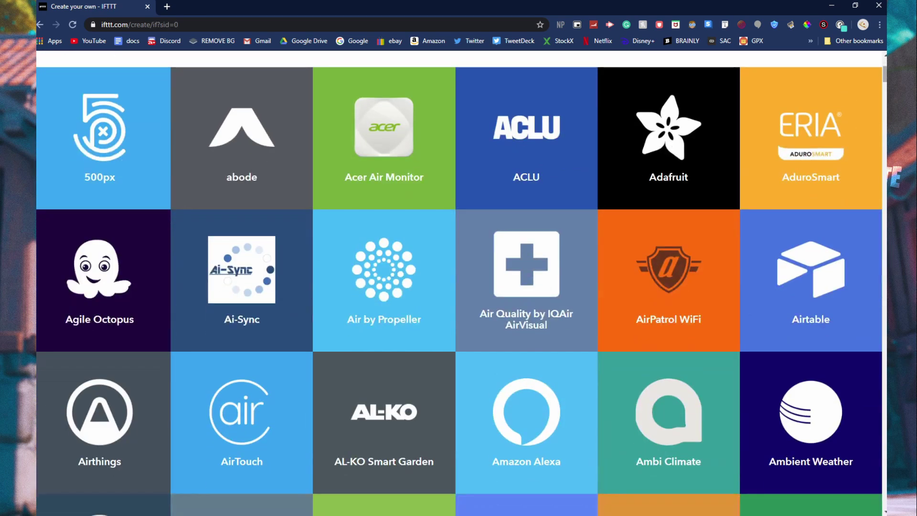
scroll(616, 251, down, 15)
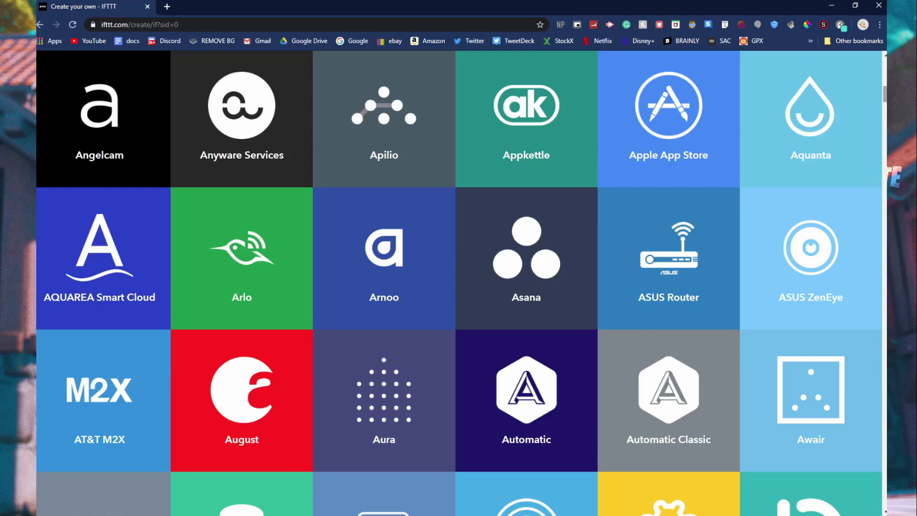
scroll(616, 250, down, 20)
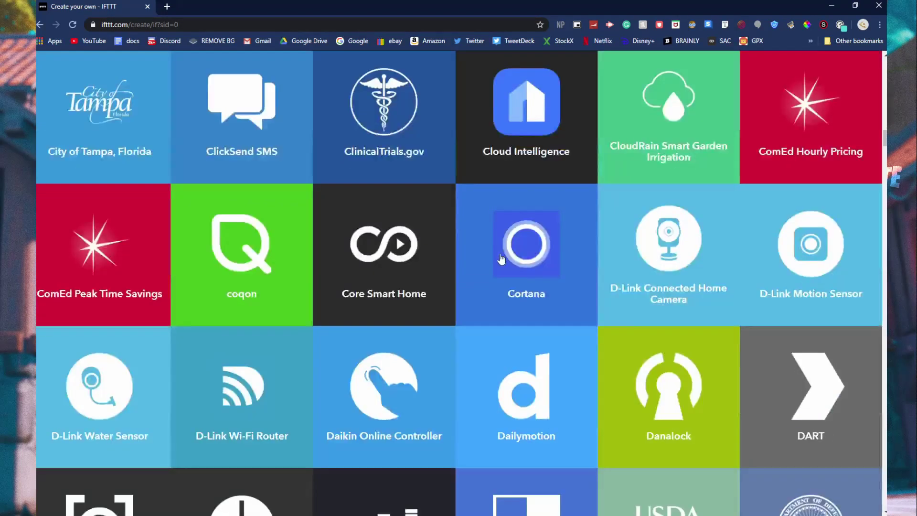
scroll(449, 168, down, 20)
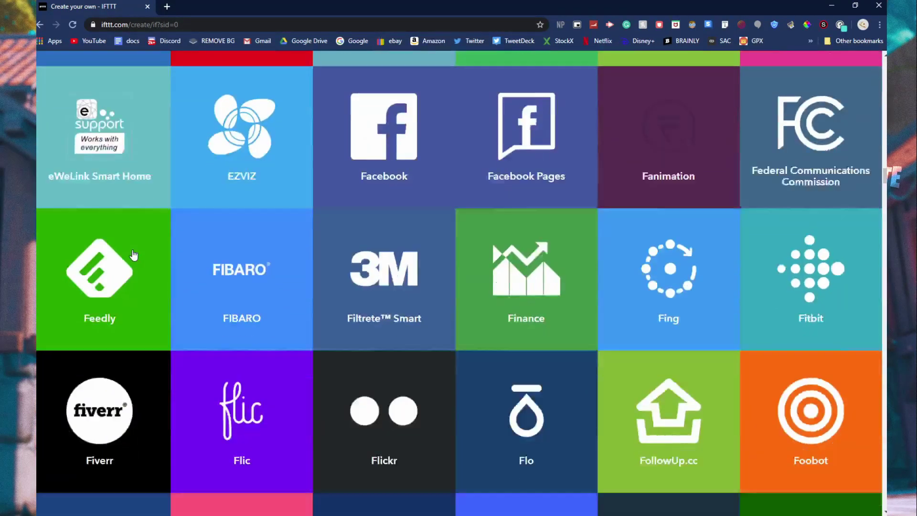
scroll(133, 255, up, 3)
scroll(139, 260, down, 20)
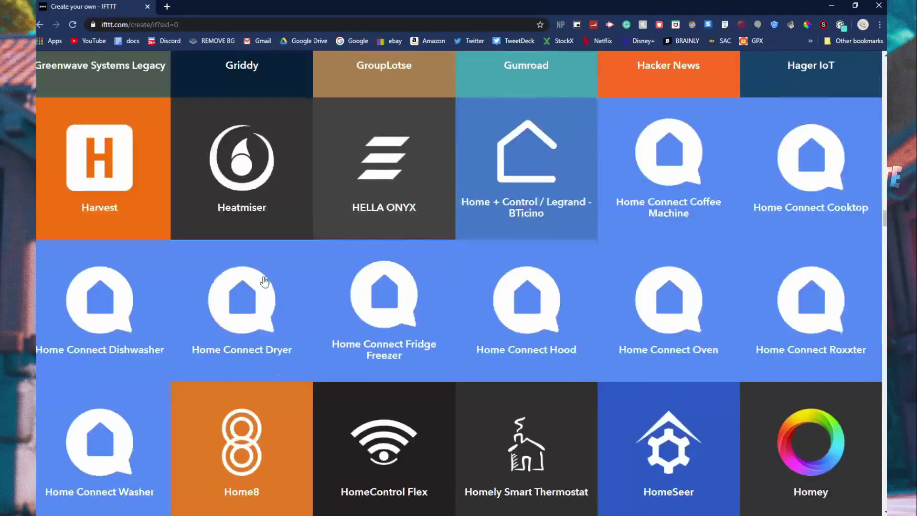
scroll(442, 300, down, 20)
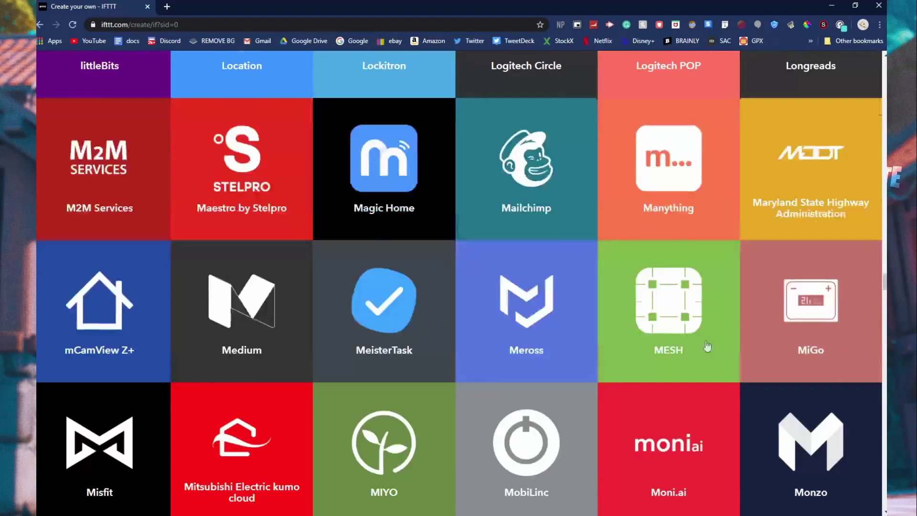
scroll(549, 205, up, 20)
click(426, 234)
Create a Date & Time 'Every day at' trigger for 08 PM, 00 minutes.
text(date)
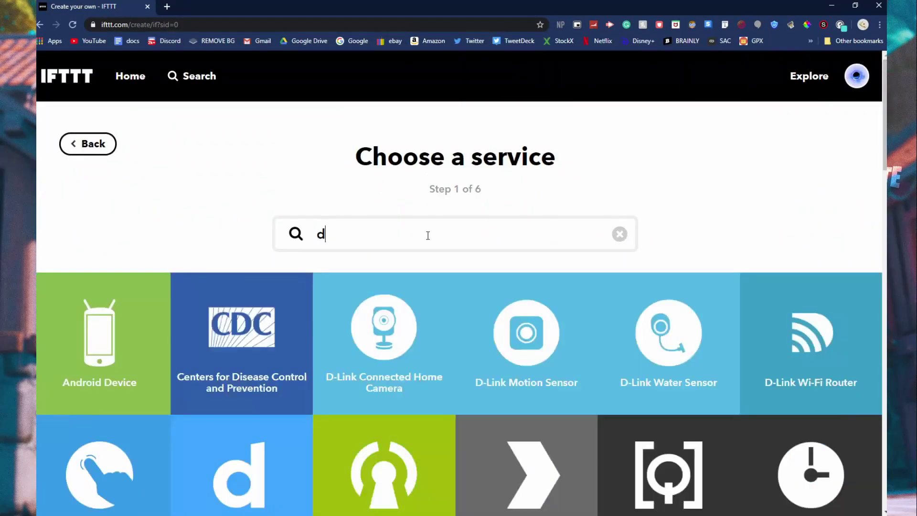
click(432, 289)
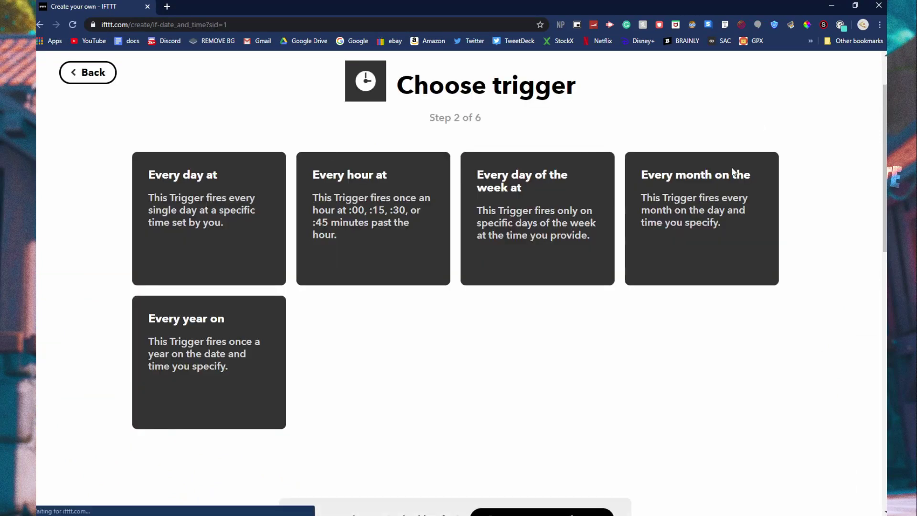
click(253, 198)
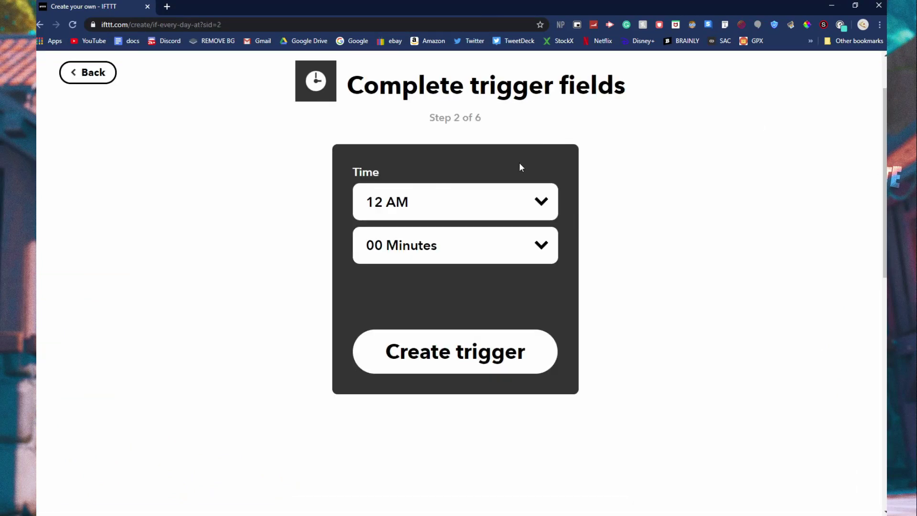
click(509, 234)
click(463, 207)
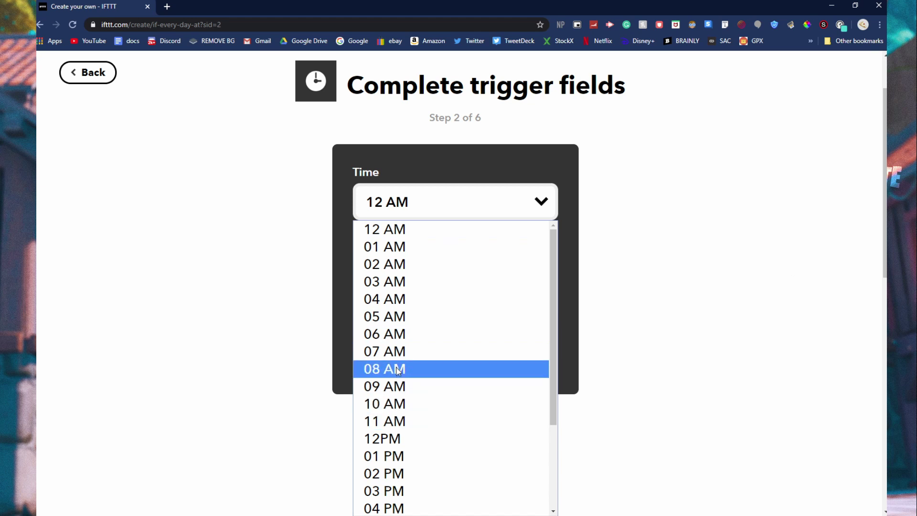
scroll(413, 430, down, 3)
click(412, 452)
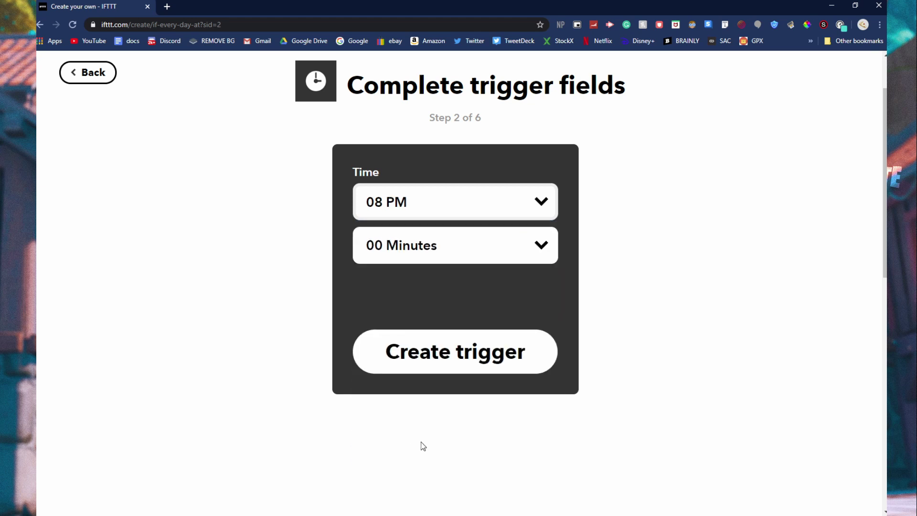
click(509, 352)
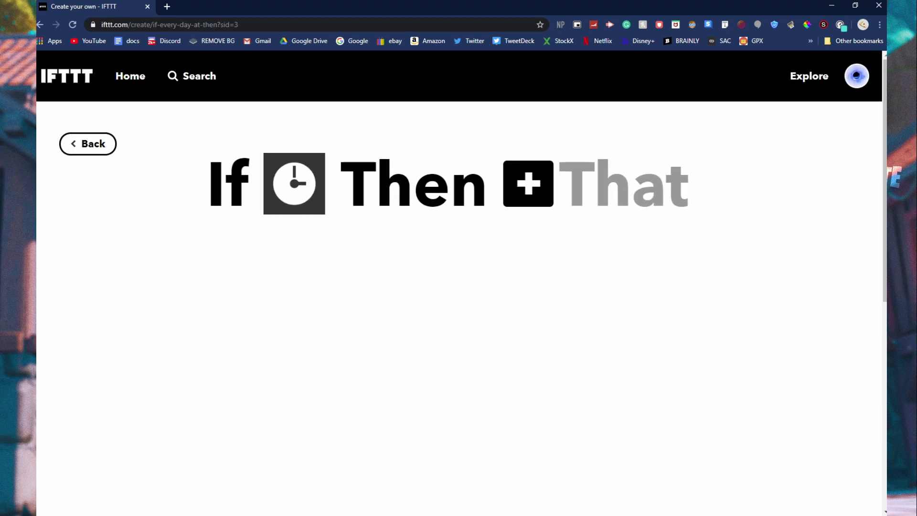
Pick Twitter as the action service for 'That'.
click(642, 205)
text(tw)
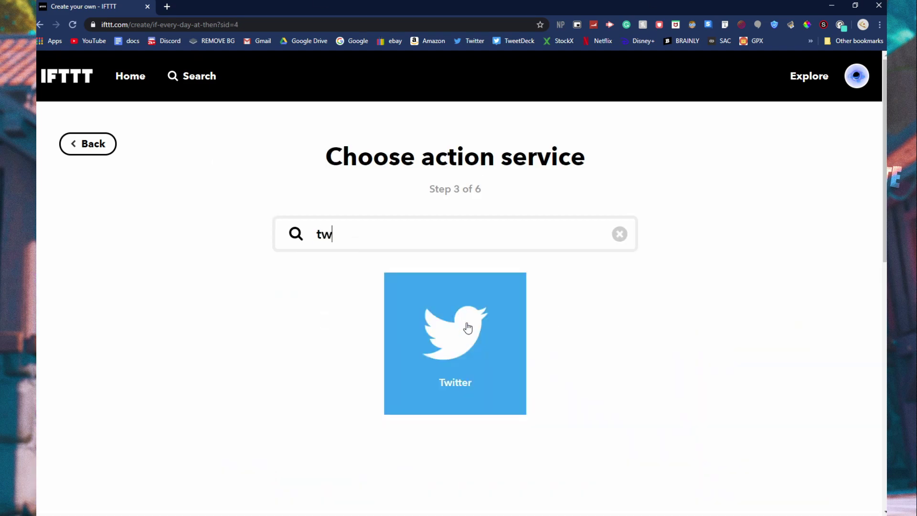
click(466, 328)
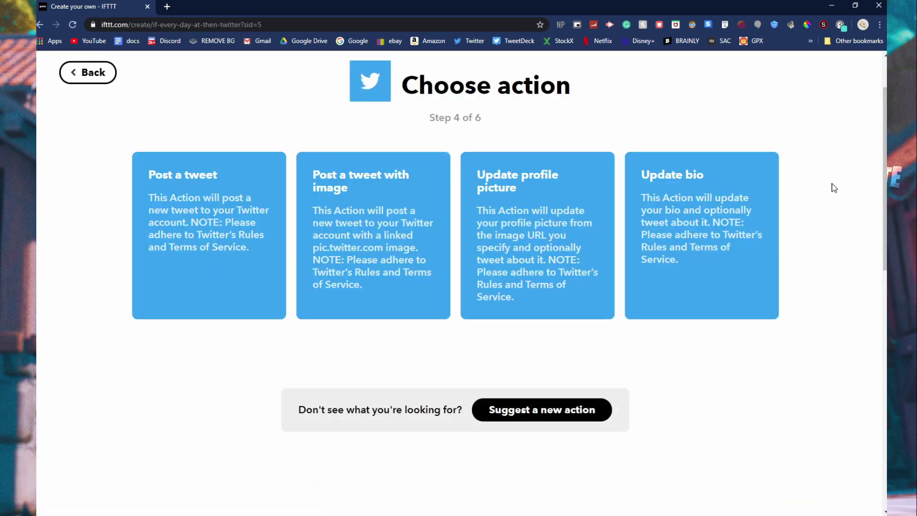
drag(833, 186, 112, 226)
click(113, 226)
drag(394, 75, 850, 297)
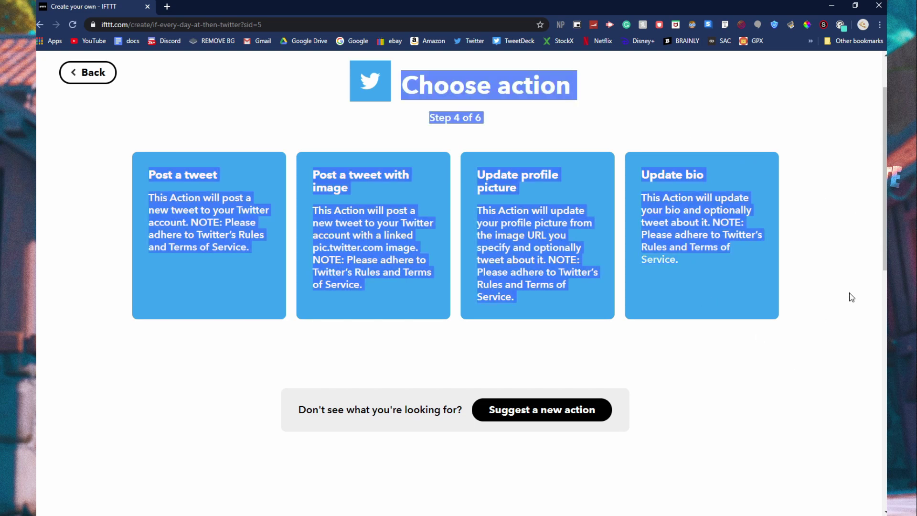
click(850, 296)
drag(394, 75, 757, 337)
click(793, 240)
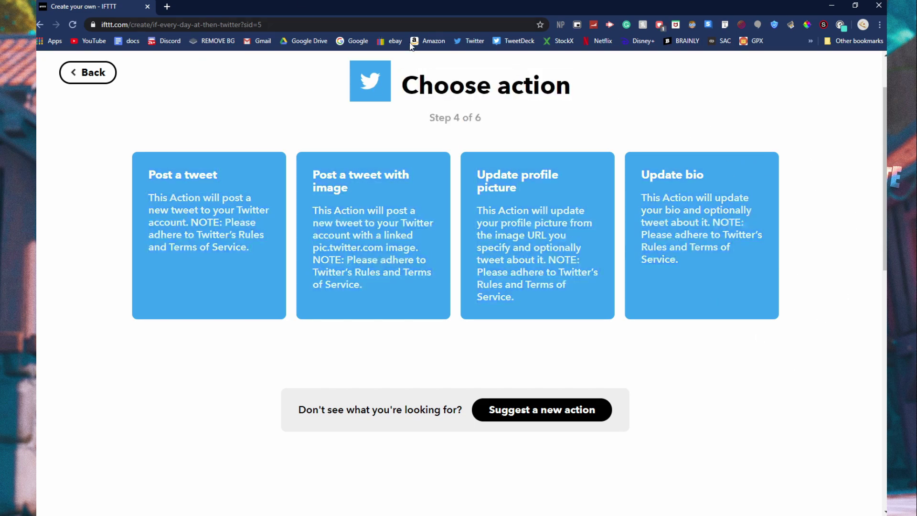
Choose the 'Post a tweet with image' action and select its default tweet text.
click(391, 236)
right_click(391, 236)
click(494, 190)
drag(489, 226, 311, 196)
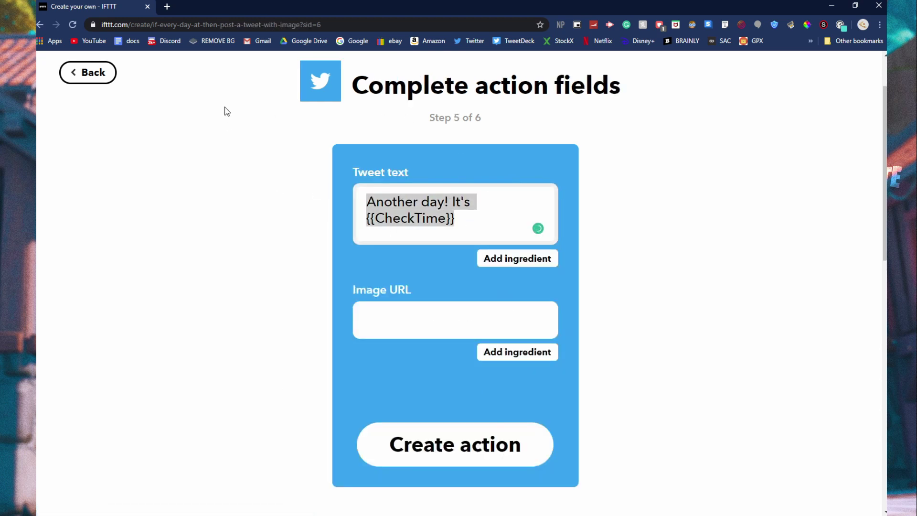
Replace the tweet text with '#Fortnite Item Shop for {{CheckTime}}'.
key(BackSpace)
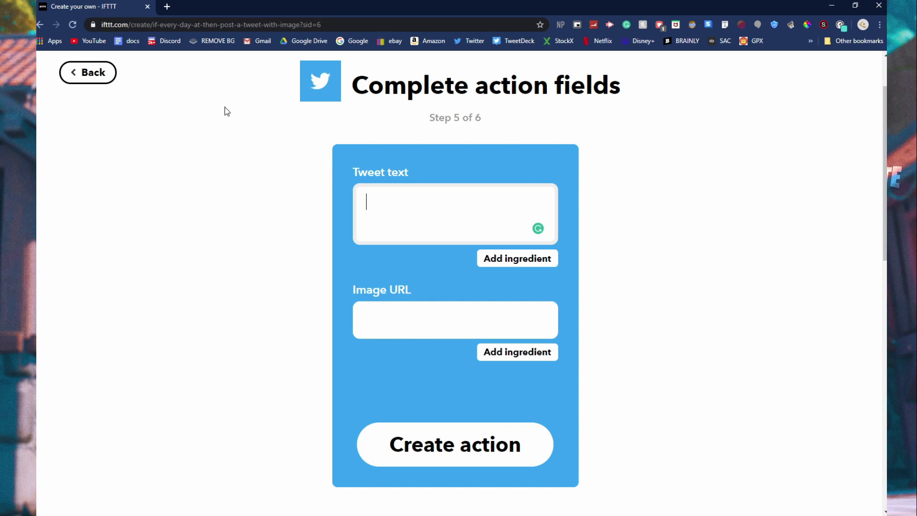
text(#Fortnite Item shop for)
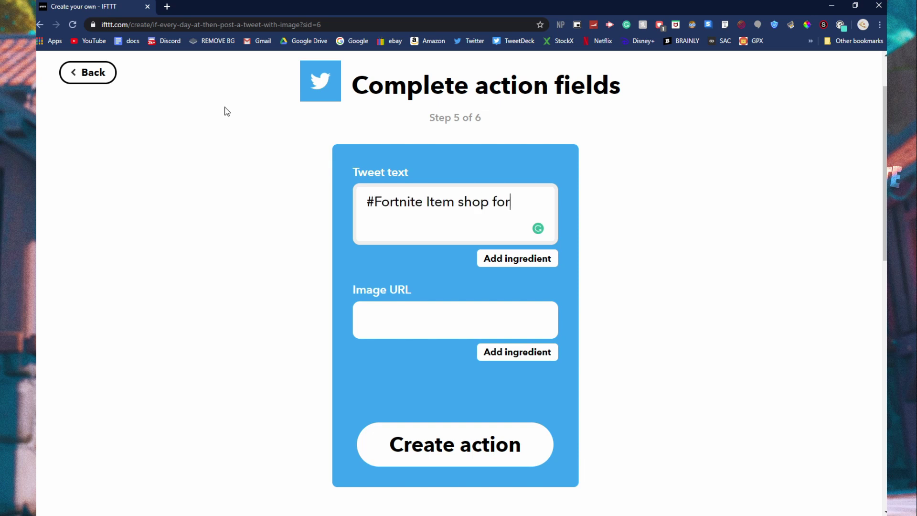
click(474, 212)
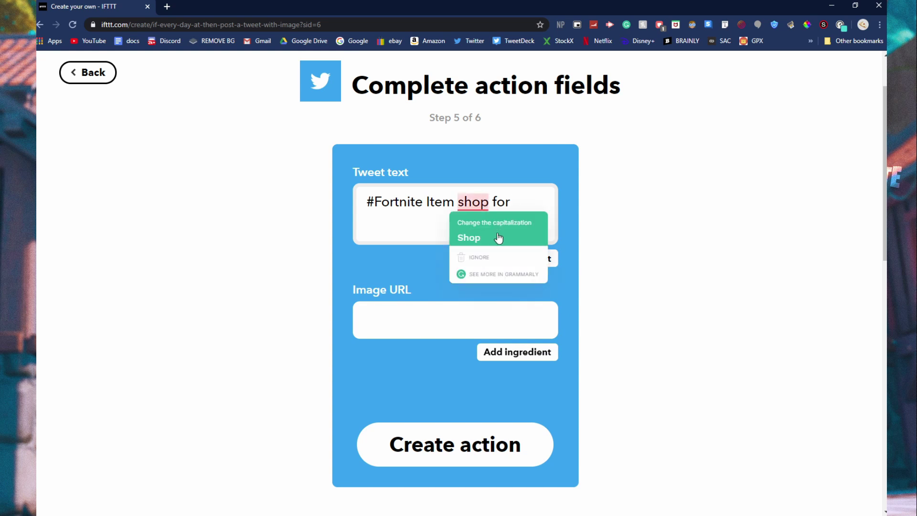
click(493, 241)
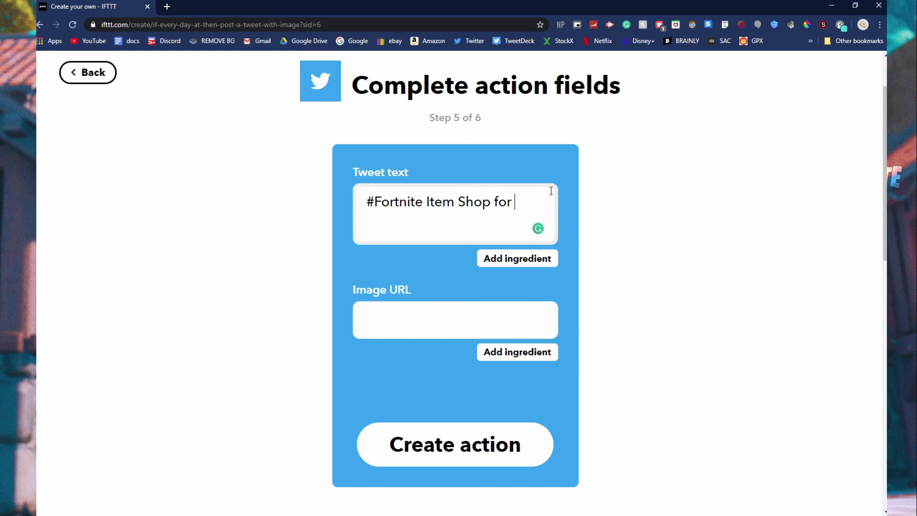
click(514, 265)
click(470, 294)
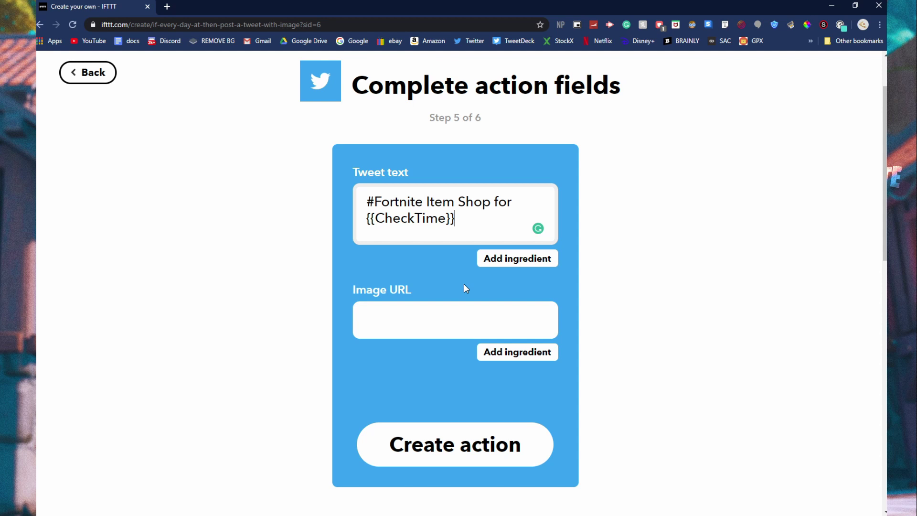
drag(497, 226, 349, 233)
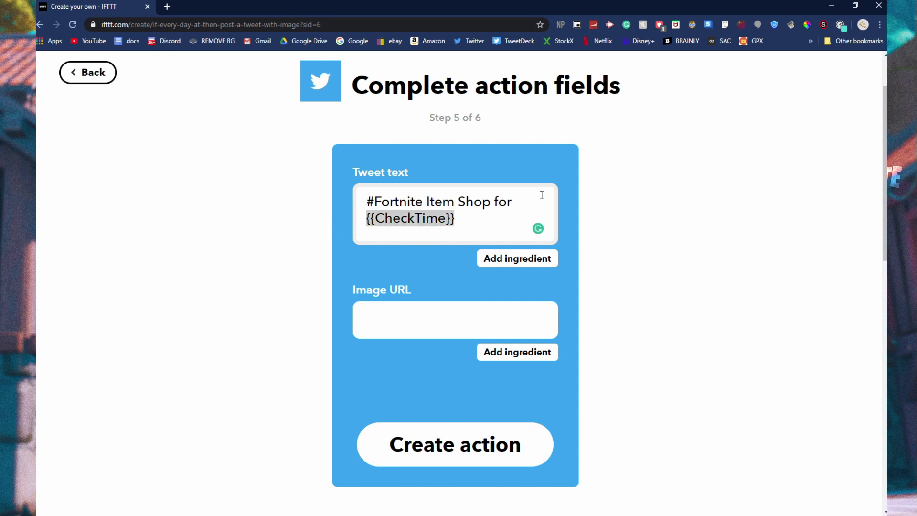
Add '!' after {{CheckTime}} and a new line 'USE CODE EXAMPLE #ad'.
click(510, 202)
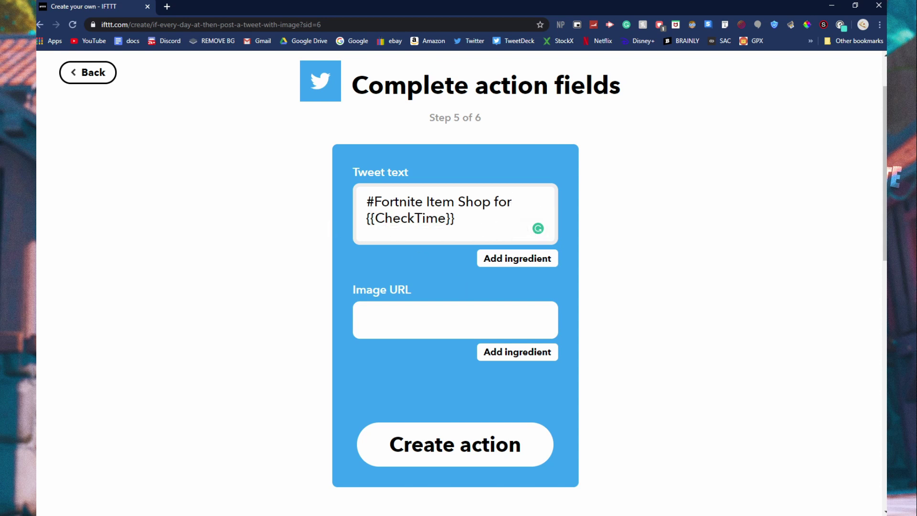
click(803, 485)
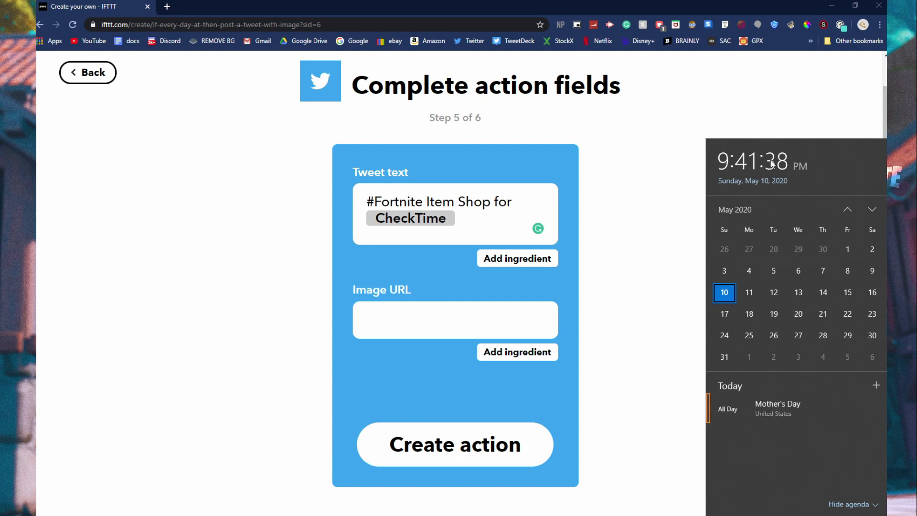
click(486, 205)
click(470, 223)
text(!)
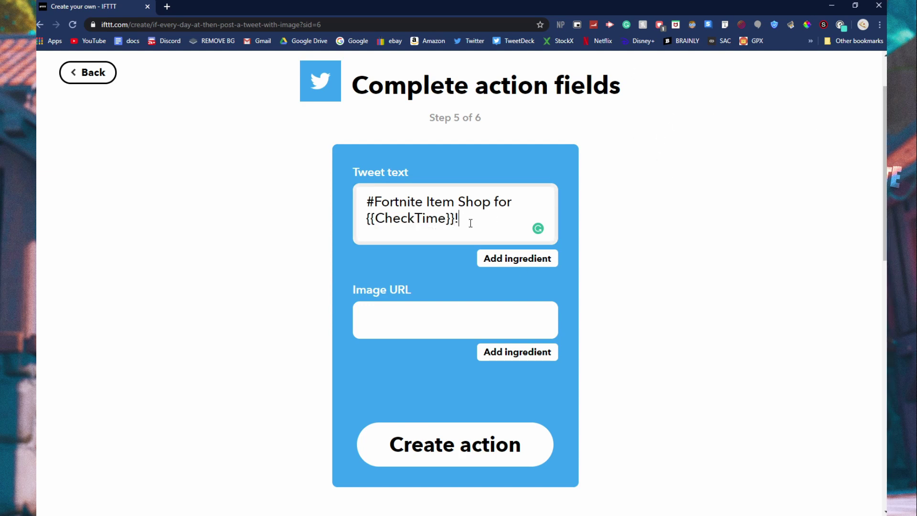
key(Return)
key(Return)
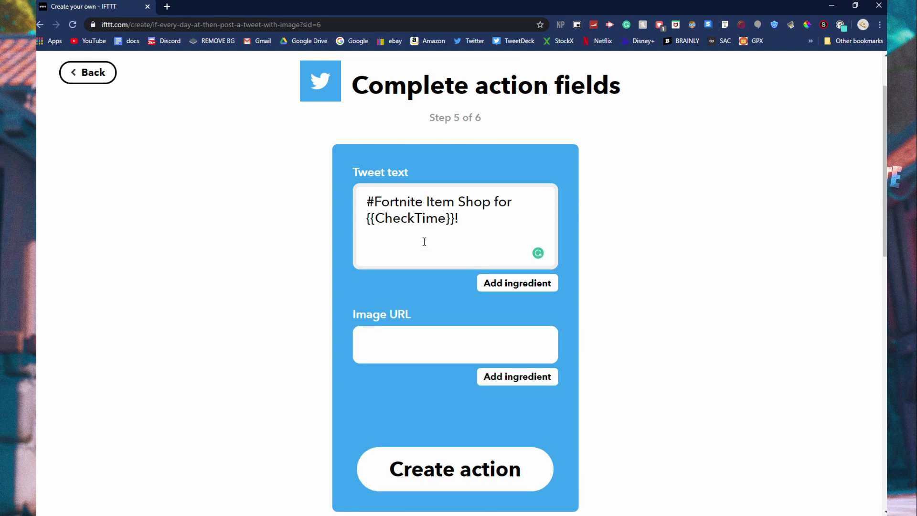
text('USE CODE EXAMPLE)
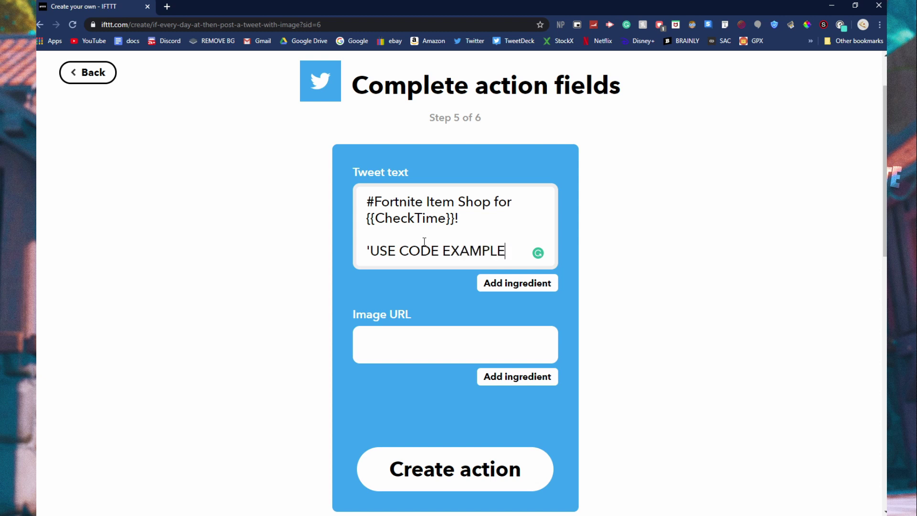
text( #ad)
Bring up the Notepad notes holding the shop image URL beside the browser.
click(380, 355)
drag(627, 355, 451, 310)
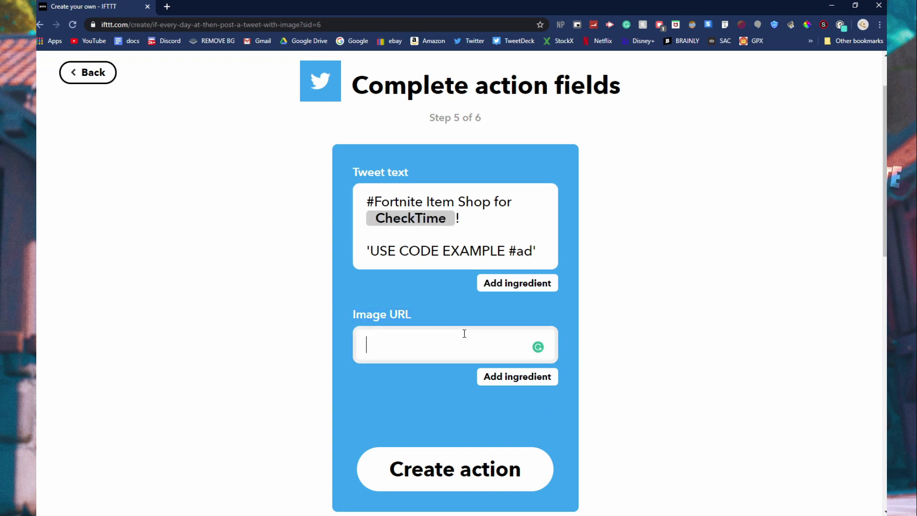
key(alt+Tab)
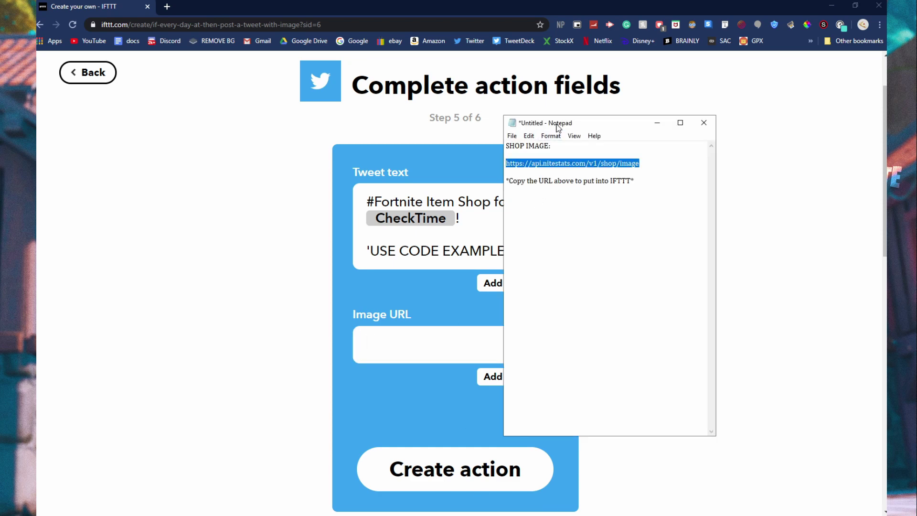
drag(558, 127, 673, 94)
double_click(532, 108)
double_click(752, 3)
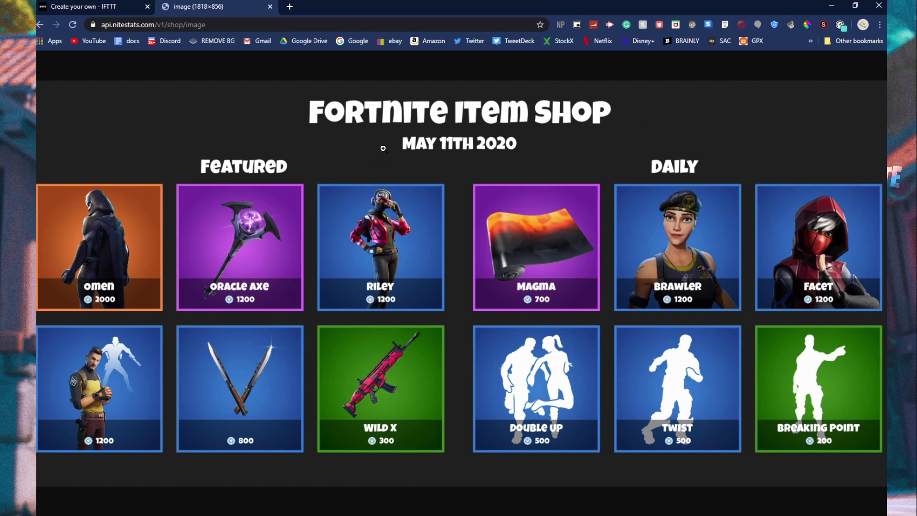
Copy the item shop image's web address and return to the IFTTT form.
click(211, 26)
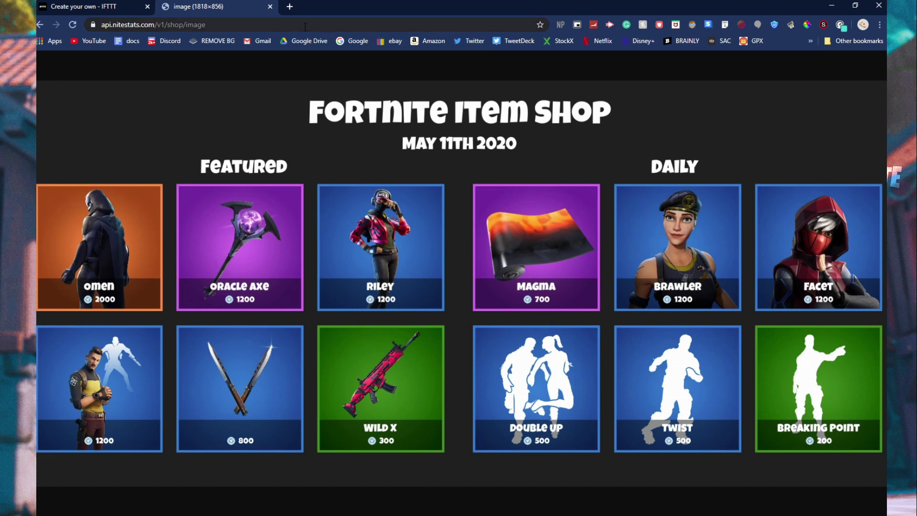
key(End)
key(ctrl+a)
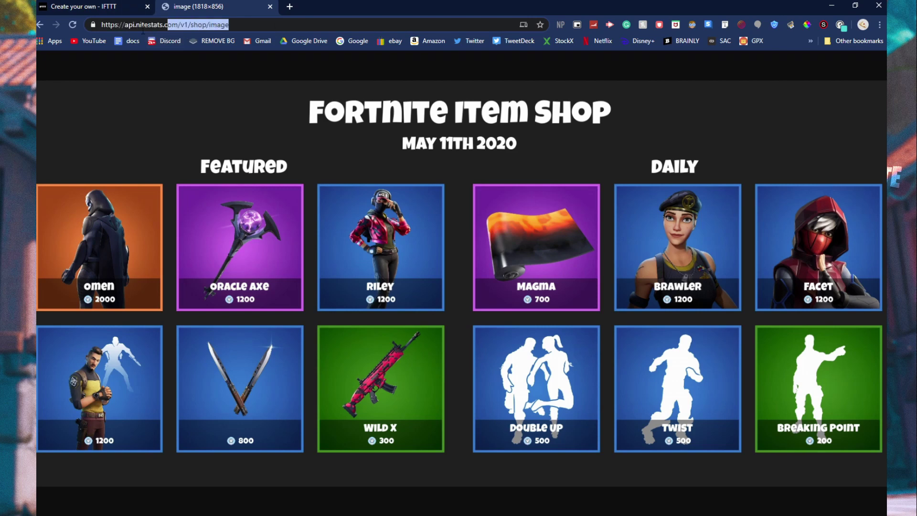
key(ctrl+c)
click(86, 6)
key(ctrl+v)
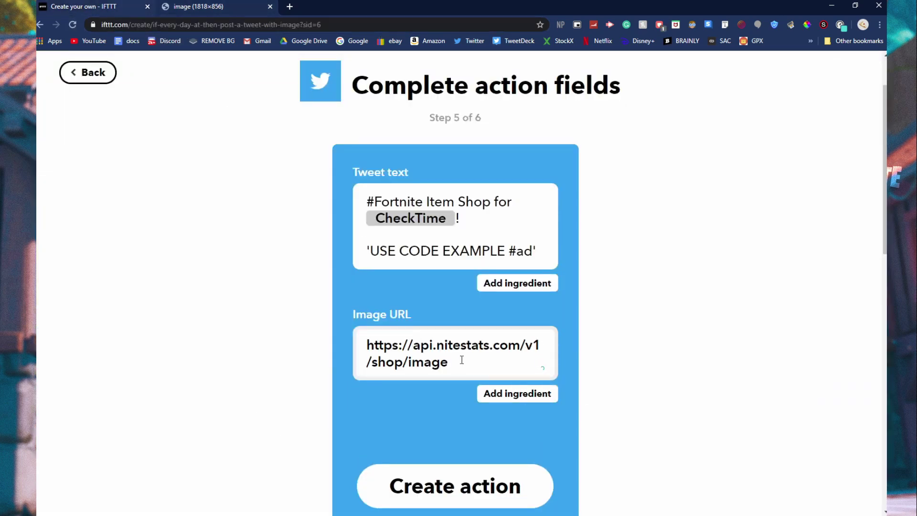
triple_click(462, 360)
drag(462, 360, 435, 344)
click(485, 364)
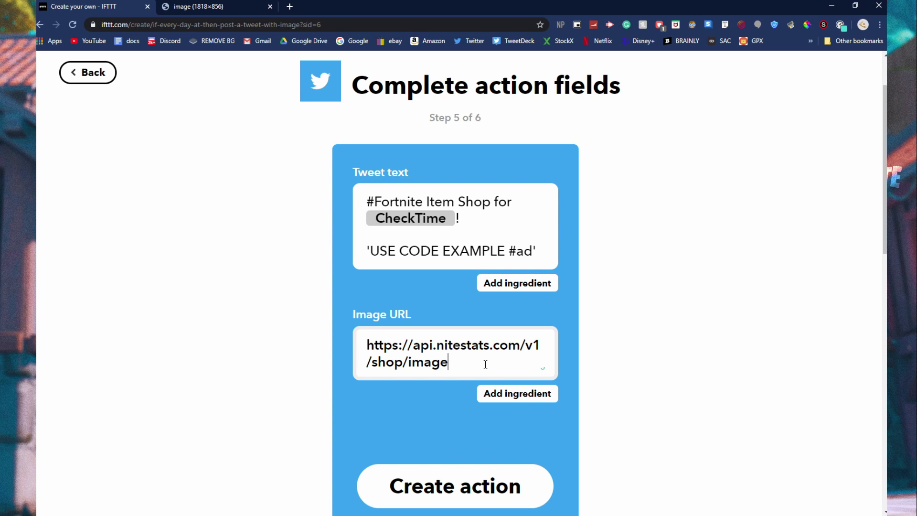
click(473, 492)
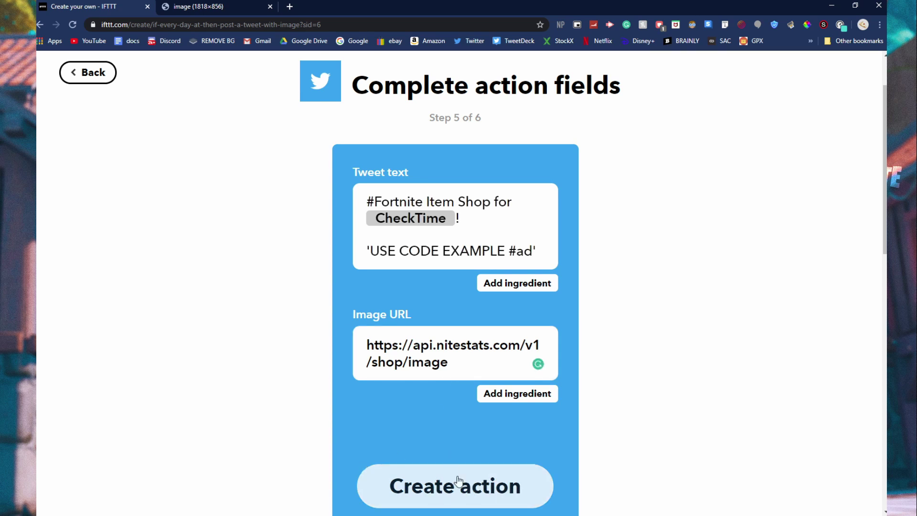
click(473, 480)
drag(509, 299, 387, 227)
Select the entire existing applet title for replacement.
click(386, 228)
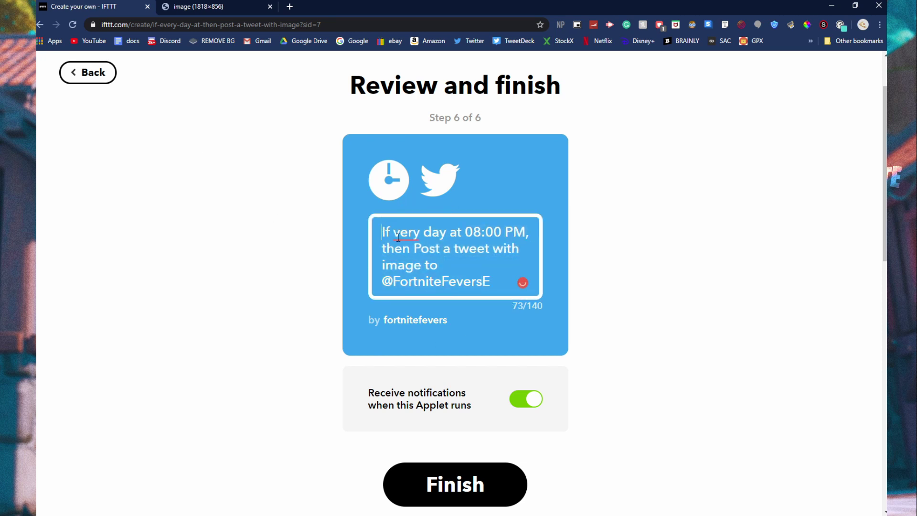
key(ctrl+z)
click(391, 228)
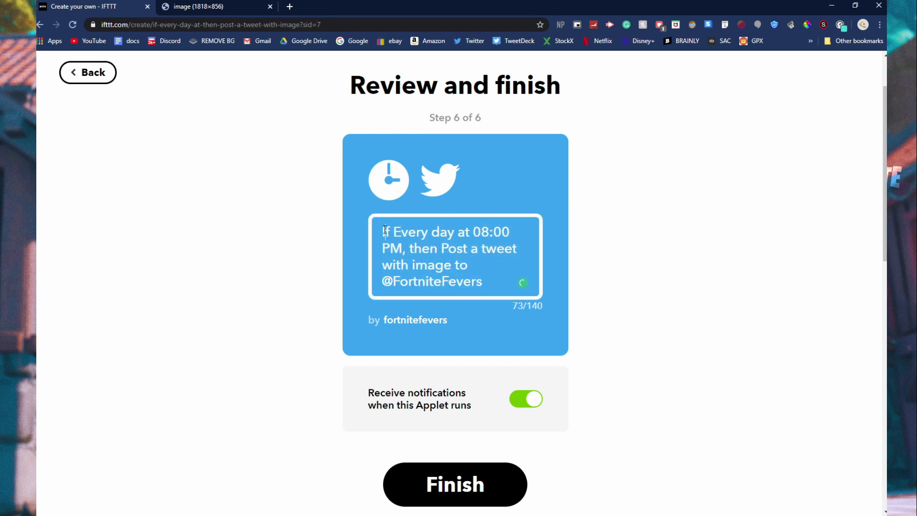
mouse_move(385, 230)
mouse_down()
mouse_move(478, 248)
mouse_move(412, 249)
mouse_move(481, 267)
mouse_move(477, 281)
mouse_move(501, 269)
mouse_move(502, 286)
mouse_move(382, 283)
mouse_move(426, 283)
mouse_move(355, 241)
mouse_move(388, 235)
mouse_up()
click(502, 286)
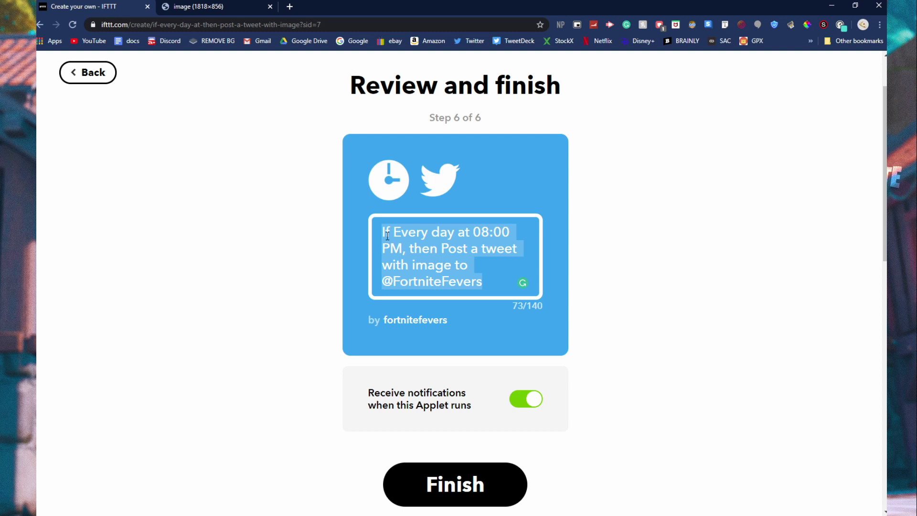
click(314, 195)
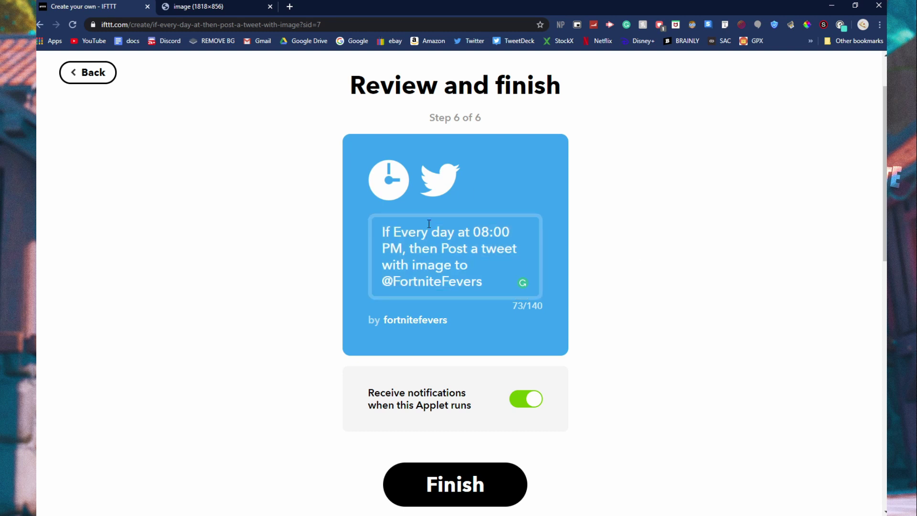
triple_click(508, 275)
click(483, 263)
triple_click(463, 286)
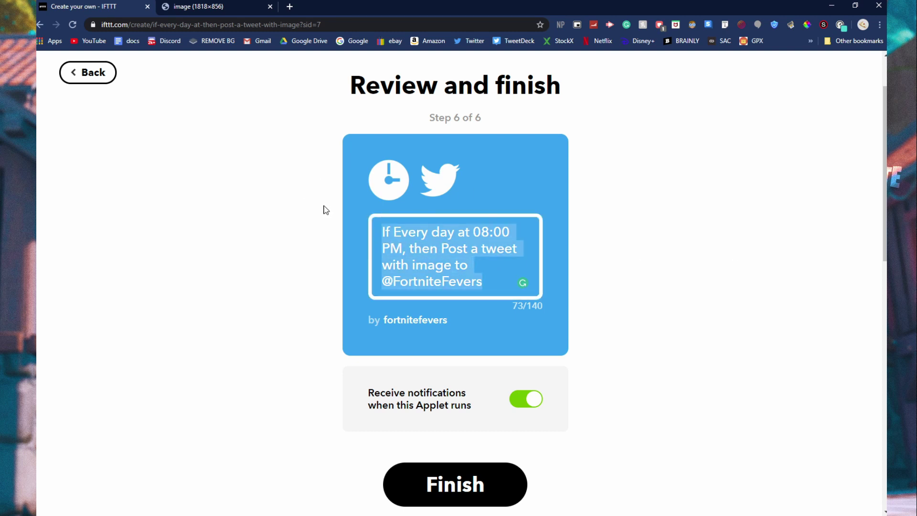
Type the new title 'Fortnite Item Shop!', correcting 'shop' to 'Shop'.
text(Fortnit)
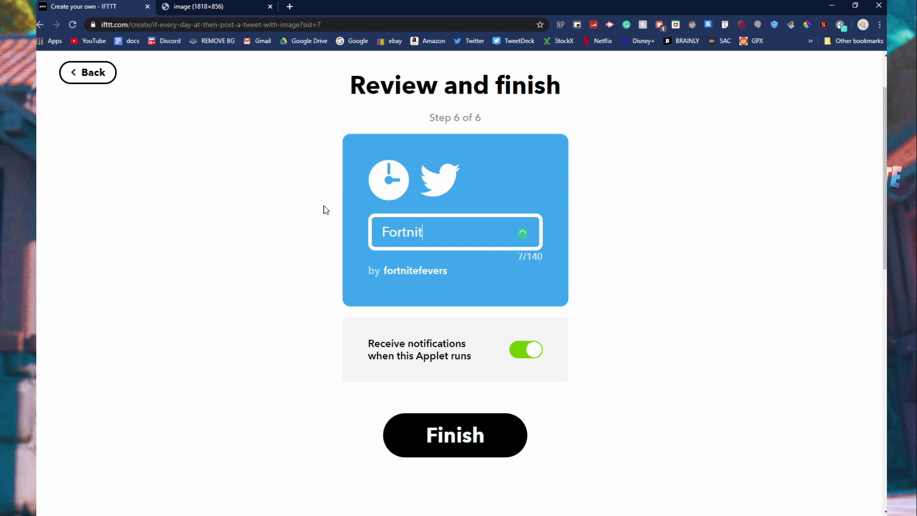
text(e Item s)
text(hop!)
click(616, 348)
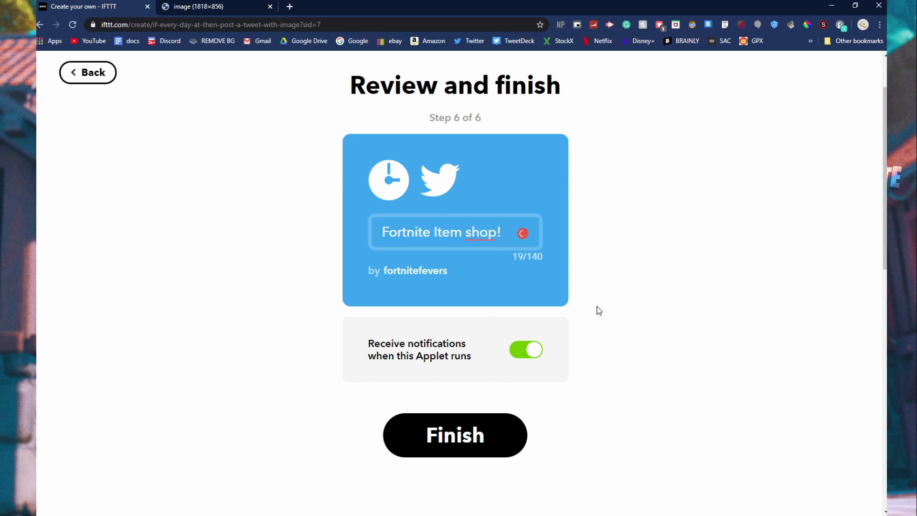
drag(664, 351, 347, 361)
click(250, 343)
click(479, 230)
click(477, 266)
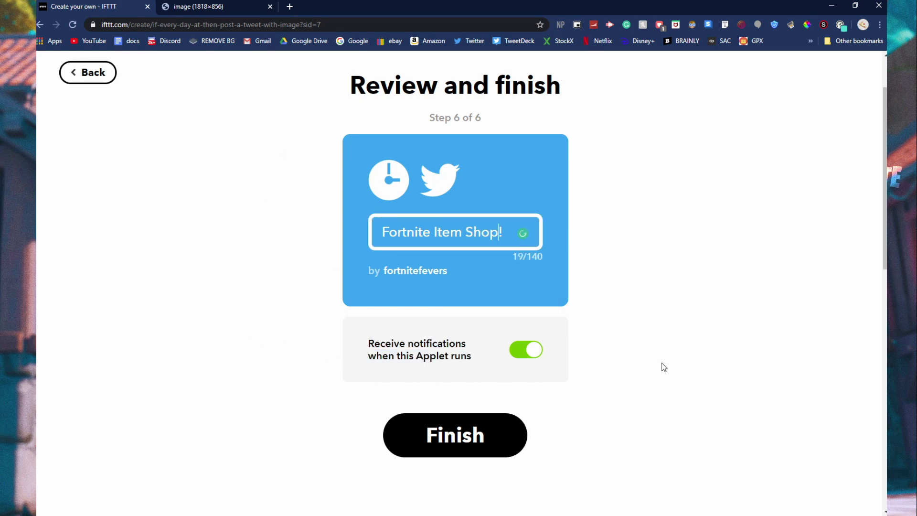
Turn off run notifications and append '(EXAMPLE)' to the title.
click(547, 375)
click(522, 348)
click(522, 348)
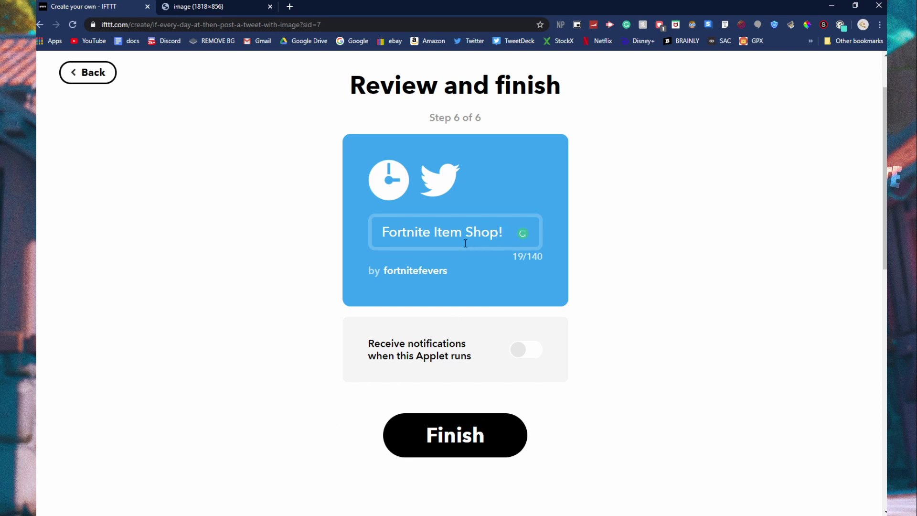
click(513, 234)
text((EXAM)
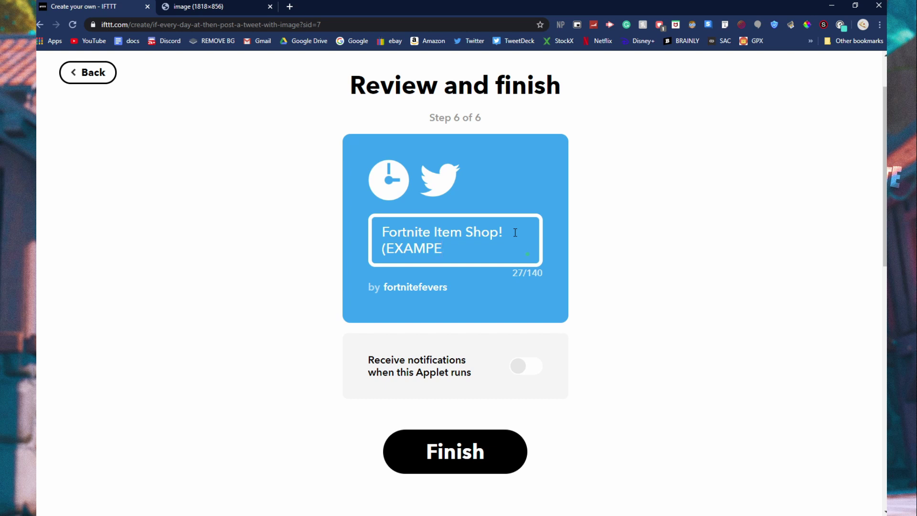
text(PLE)
Finish the 'Fortnite Item Shop! (EXAMPLE)' applet so it shows as Connected.
click(471, 474)
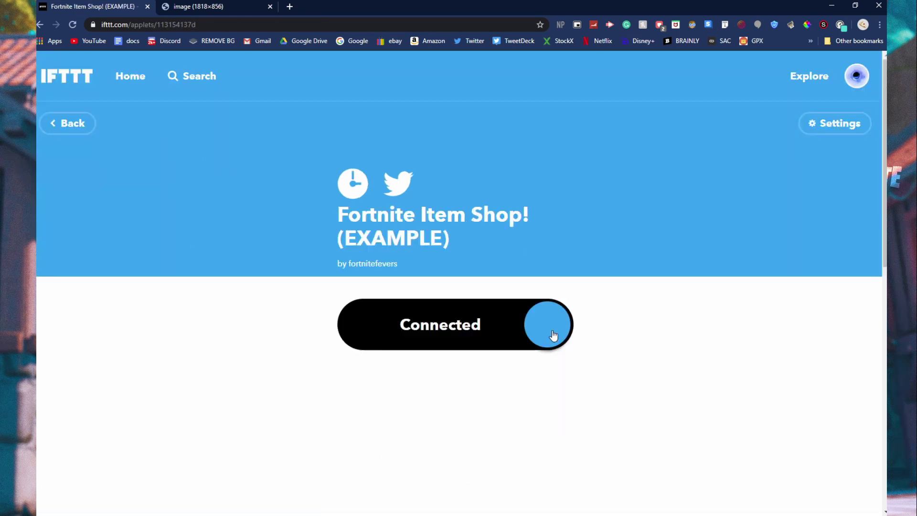
drag(339, 205, 566, 234)
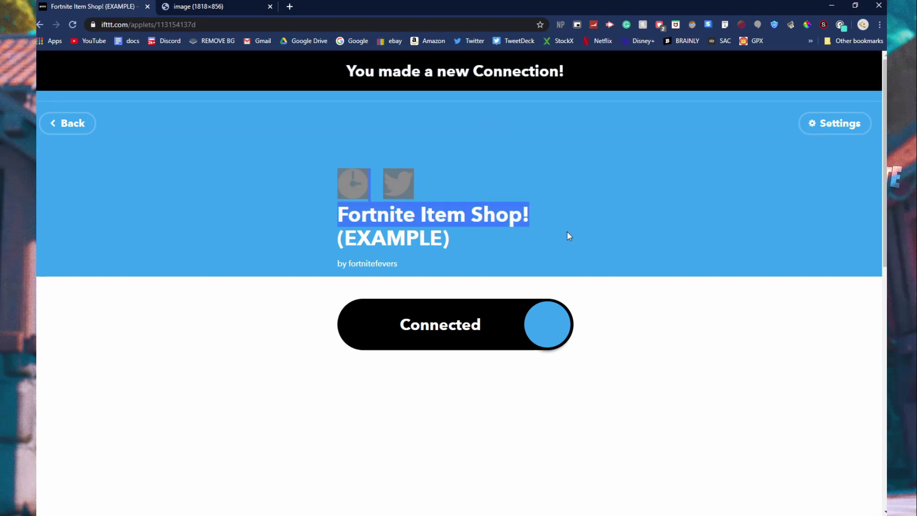
click(448, 186)
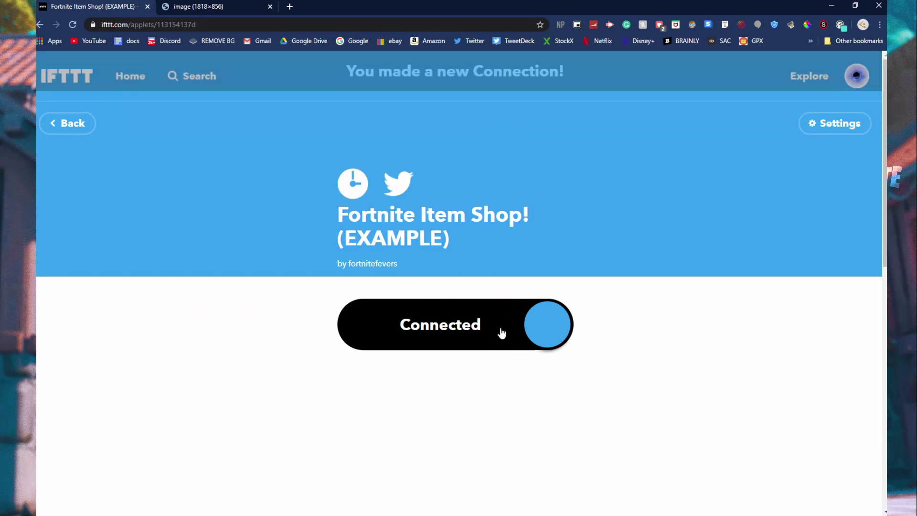
Open the Twitter account's profile in a second tab beside IFTTT, then return to the Connected applet page.
middle_click(460, 42)
drag(347, 2, 221, 2)
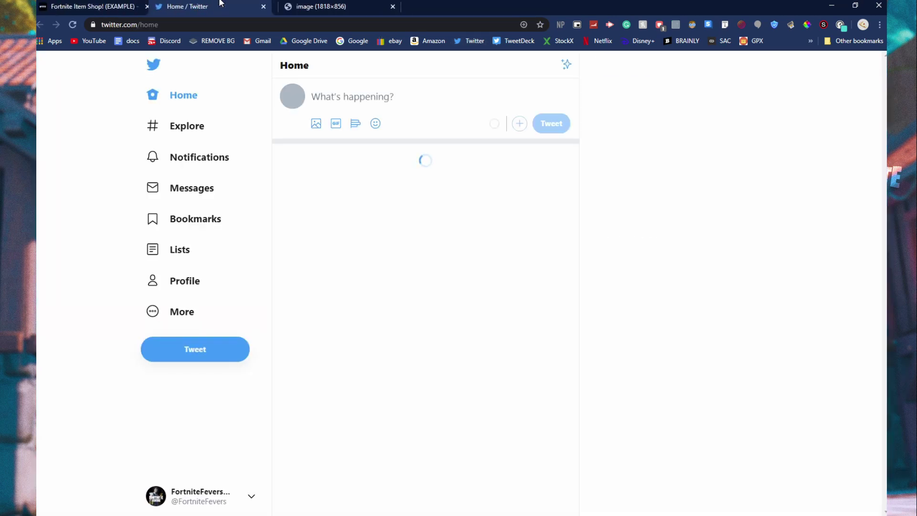
click(189, 283)
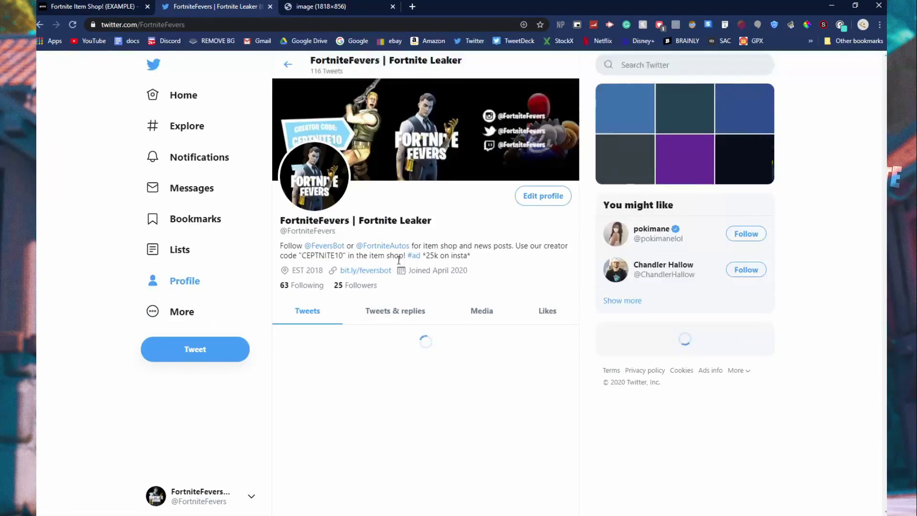
scroll(401, 266, down, 4)
click(110, 2)
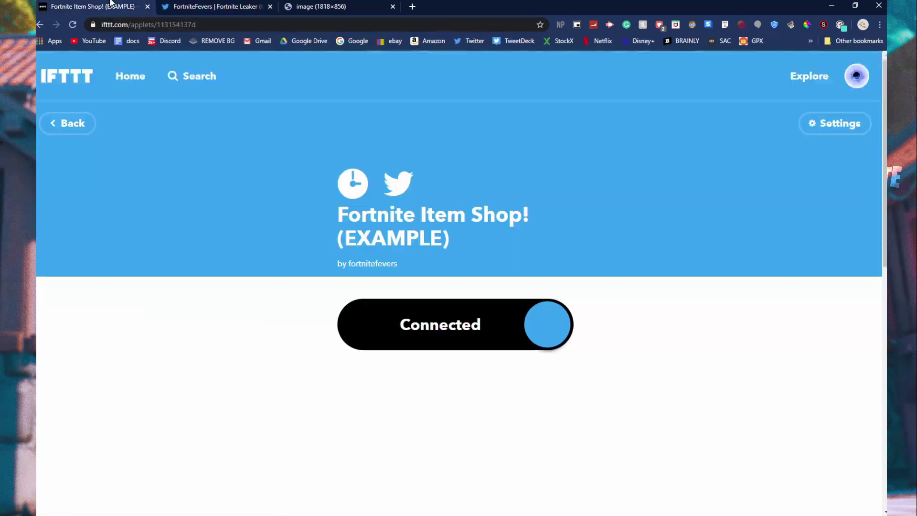